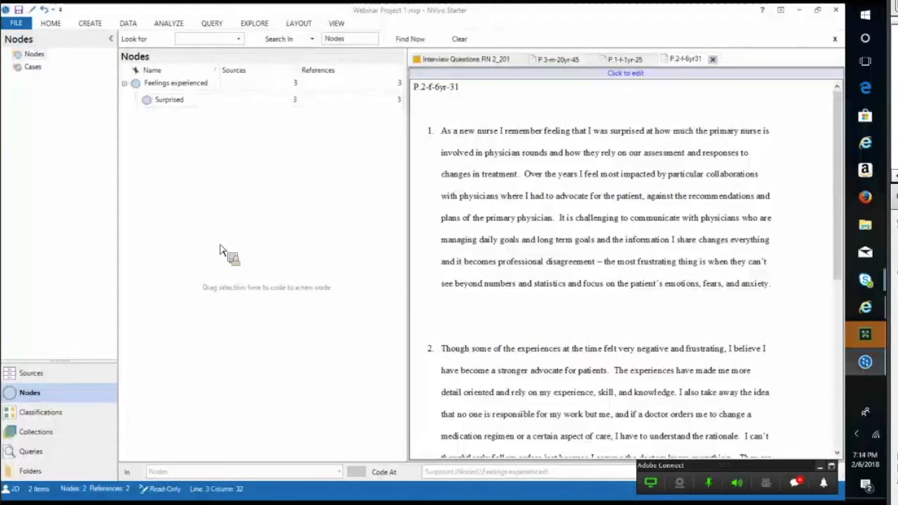
# - Review the text search, word frequency and coding query types in the Query Wizard, and close it without creating a query
pyautogui.click(213, 25)
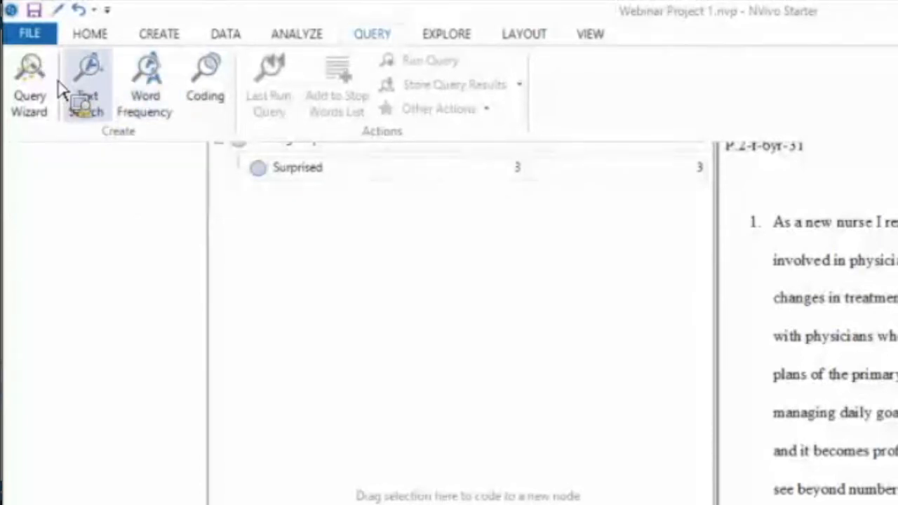
pyautogui.click(14, 73)
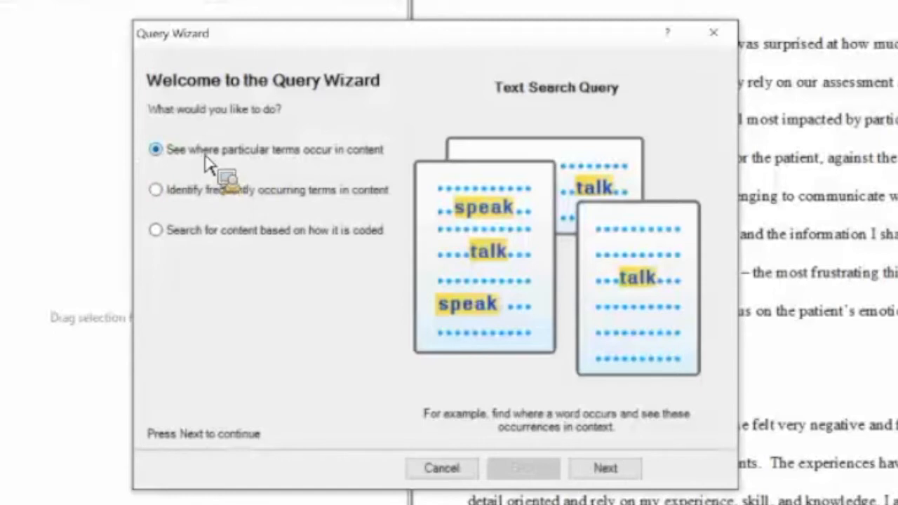
pyautogui.click(294, 200)
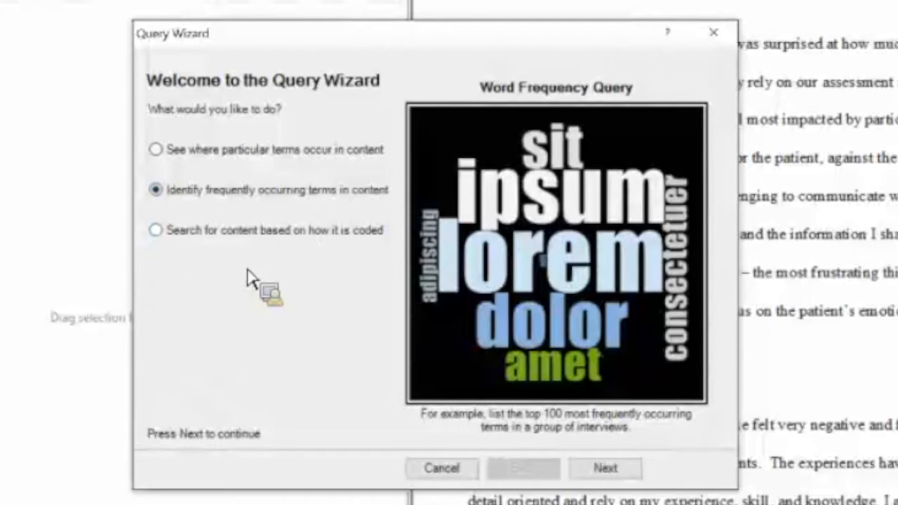
pyautogui.click(315, 263)
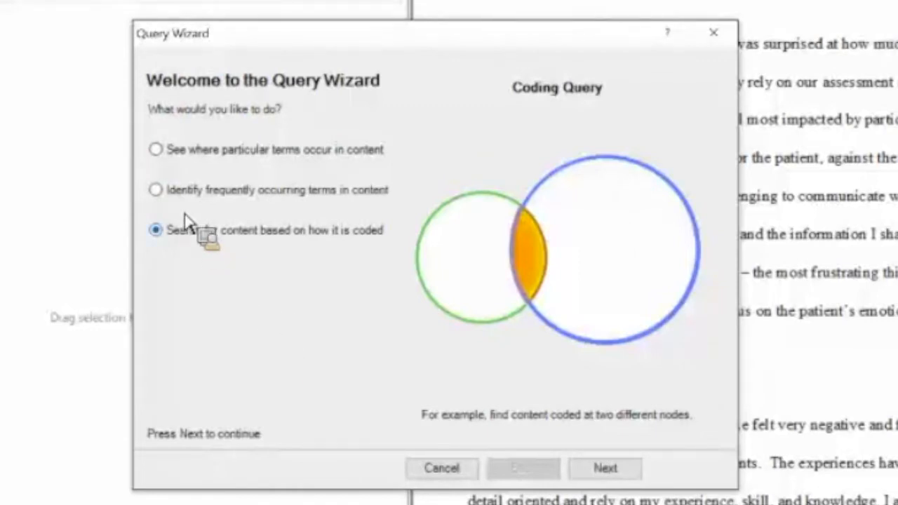
pyautogui.click(174, 155)
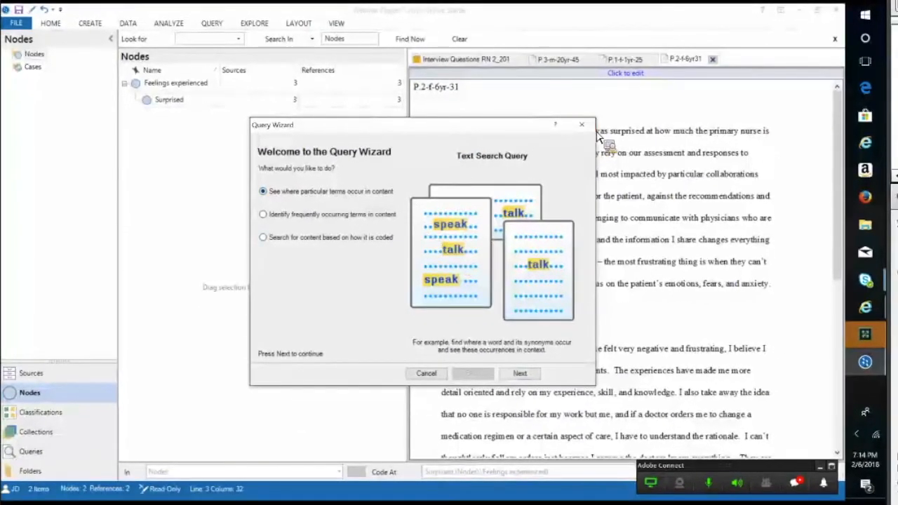
pyautogui.click(588, 130)
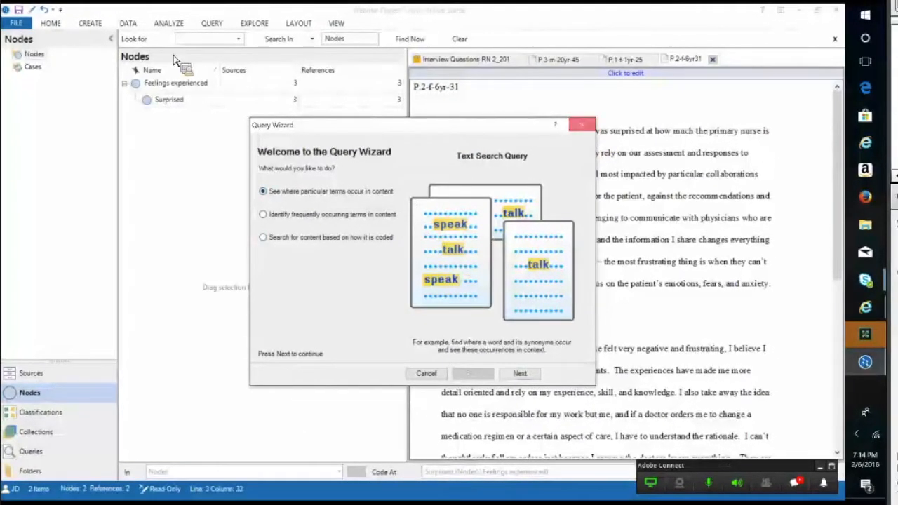
# - Start a text search query limited to the internal sources P.1-f-1yr-25, P.2-f-6yr31 and P.3-m-20yr-45
pyautogui.click(210, 25)
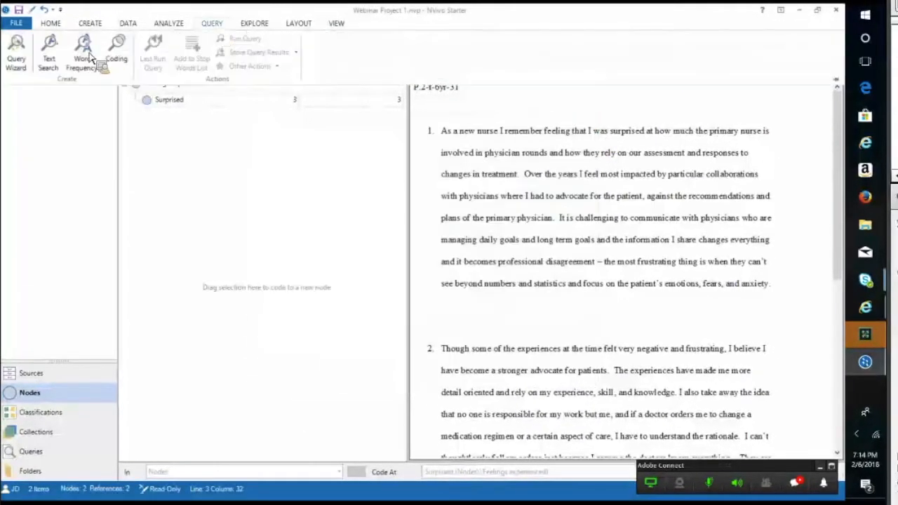
pyautogui.click(52, 56)
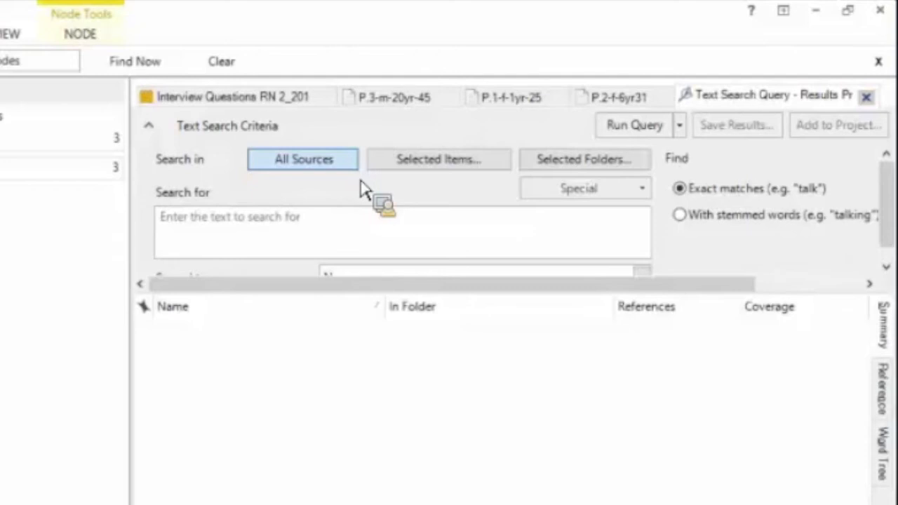
pyautogui.click(424, 169)
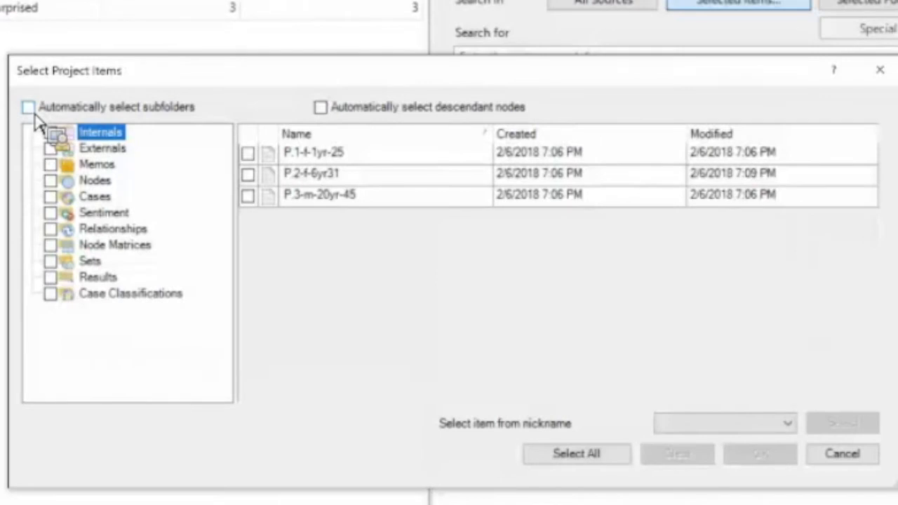
pyautogui.moveTo(39, 123); pyautogui.dragTo(291, 221)
pyautogui.click(248, 196)
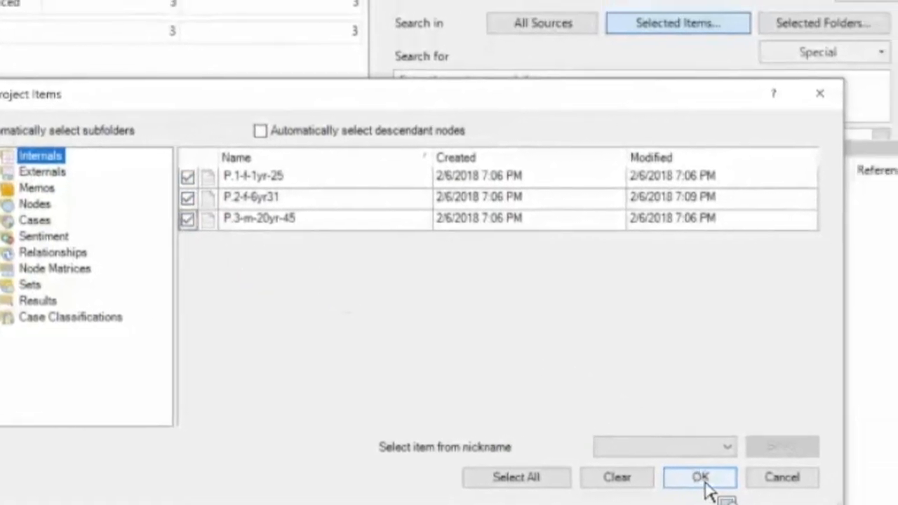
pyautogui.click(700, 477)
# - Run the text search for "frustrated" with stemmed words included, and open the matching source P.2-f-6yr31
pyautogui.click(223, 193)
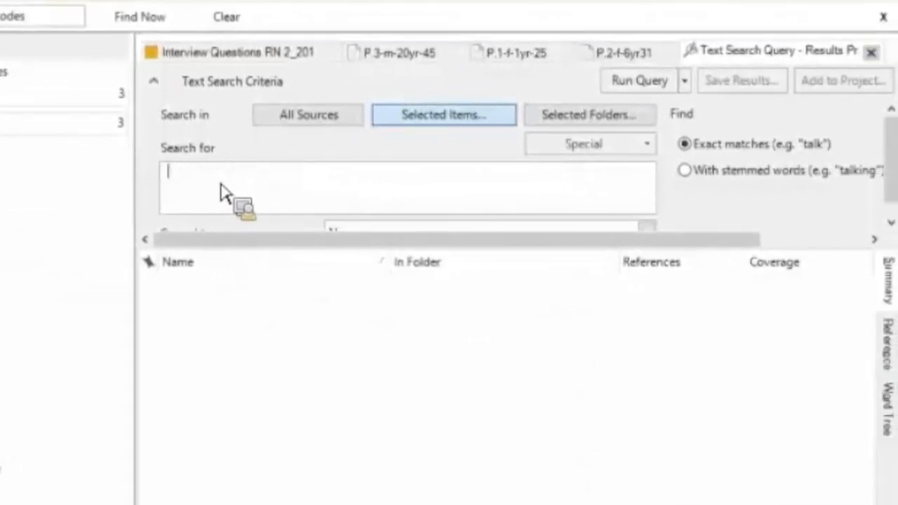
pyautogui.write('frustrated')
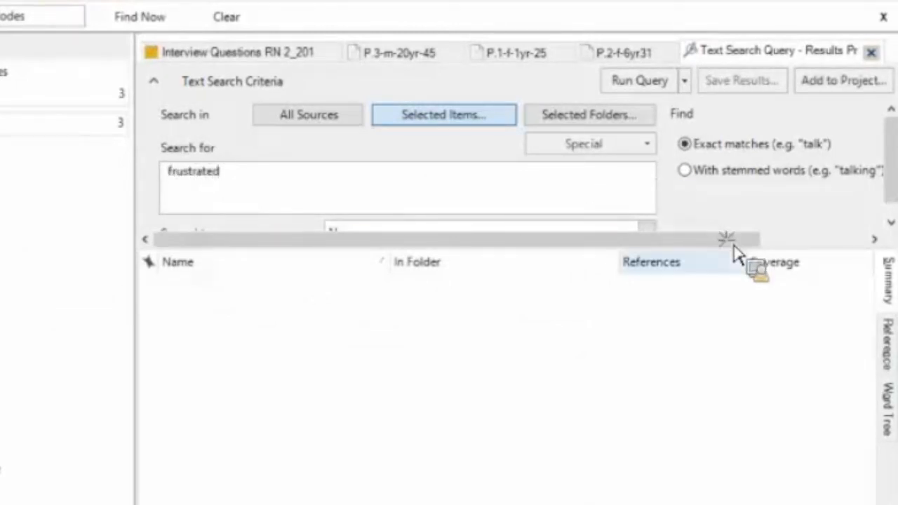
pyautogui.moveTo(606, 240); pyautogui.dragTo(723, 197)
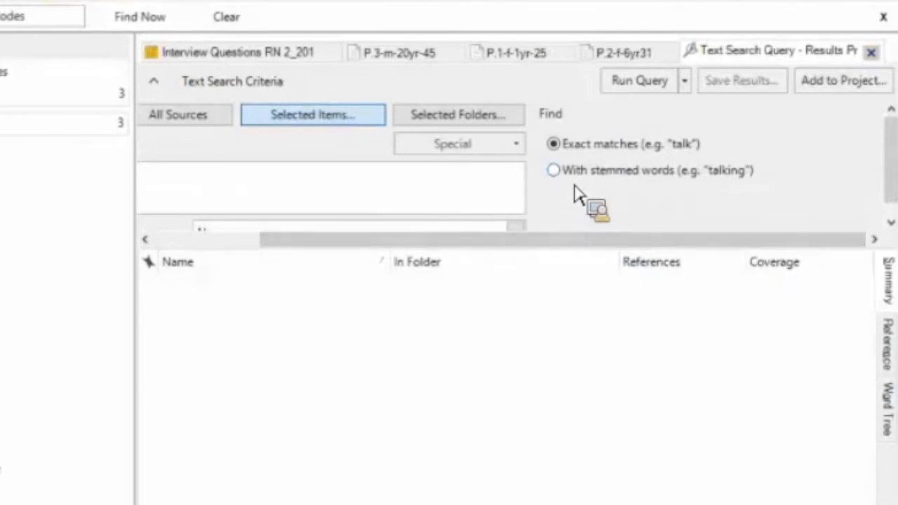
pyautogui.click(559, 174)
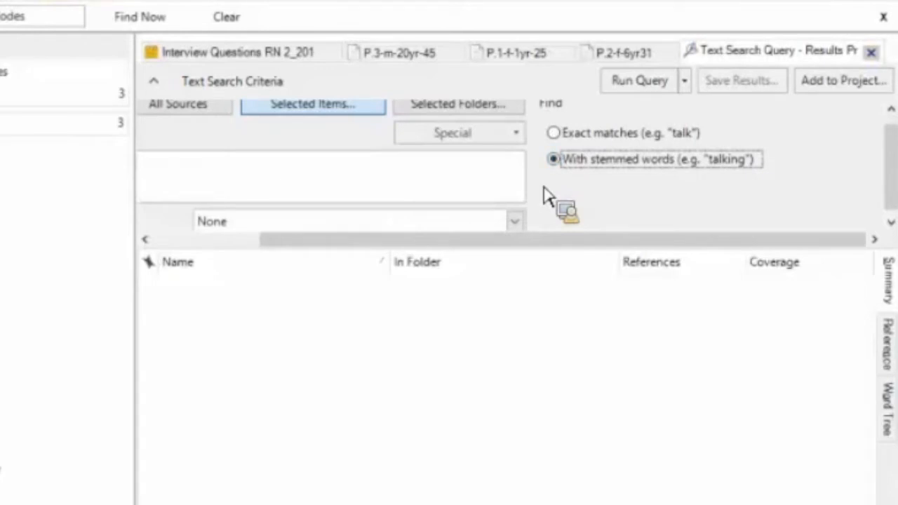
pyautogui.click(663, 83)
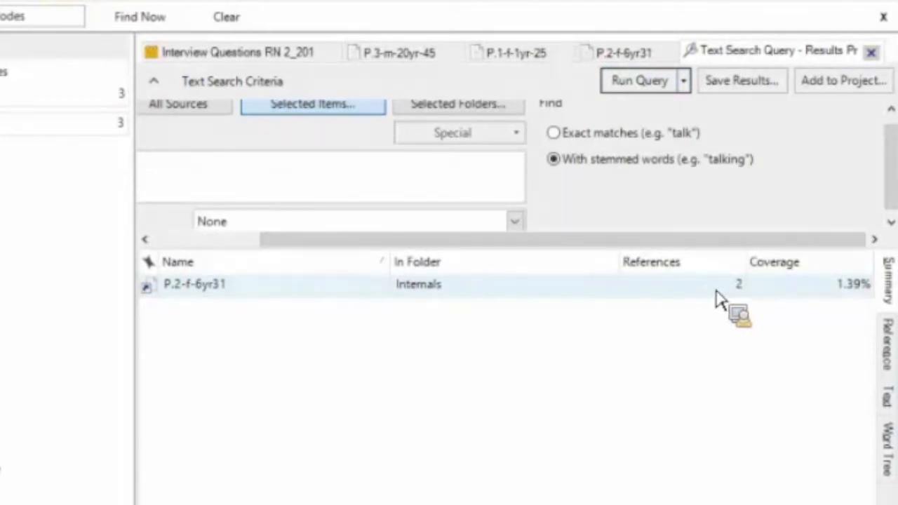
pyautogui.doubleClick(195, 287)
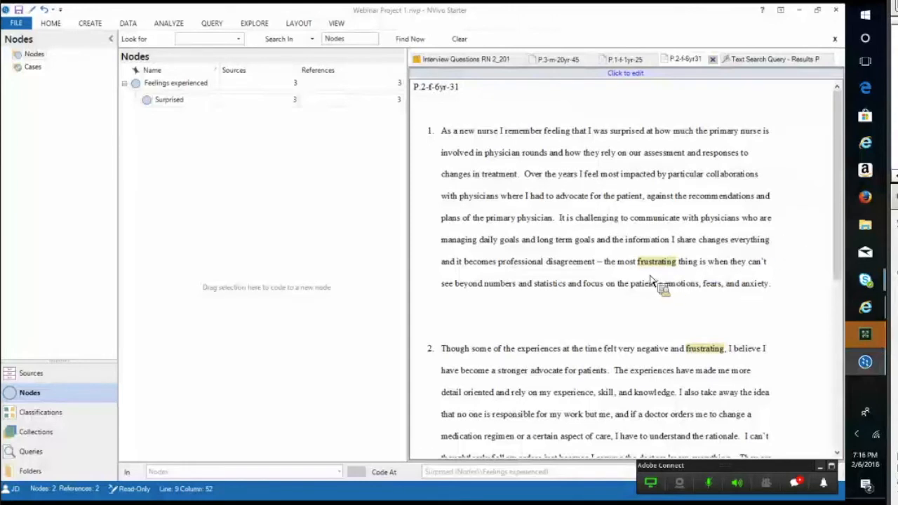
# - Create a child node named "Frustrated" under the Feelings experienced node
pyautogui.moveTo(624, 262); pyautogui.dragTo(169, 93)
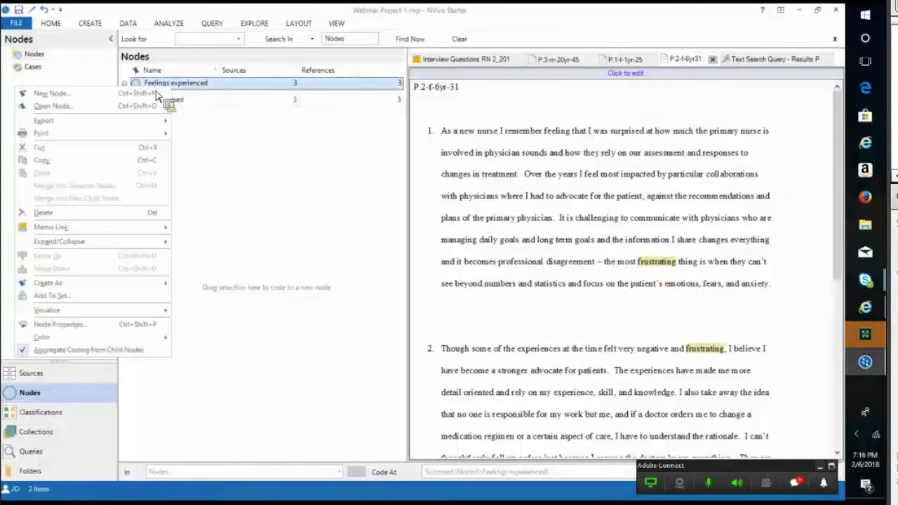
pyautogui.click(135, 92)
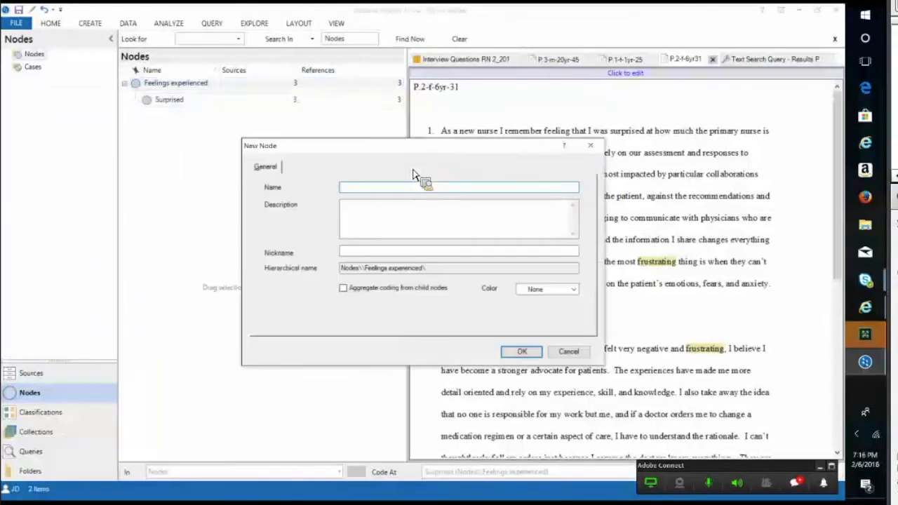
pyautogui.write('Frustrated')
pyautogui.click(522, 355)
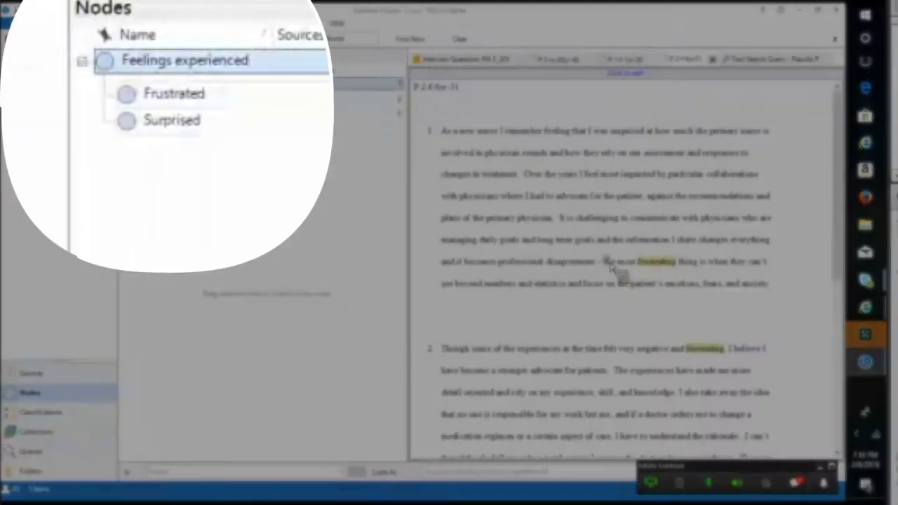
# - Code the passage in answer 1 from "the most frustrating thing" through "anxiety" at the Frustrated node
pyautogui.moveTo(609, 263); pyautogui.dragTo(780, 300)
pyautogui.moveTo(684, 271); pyautogui.dragTo(231, 104)
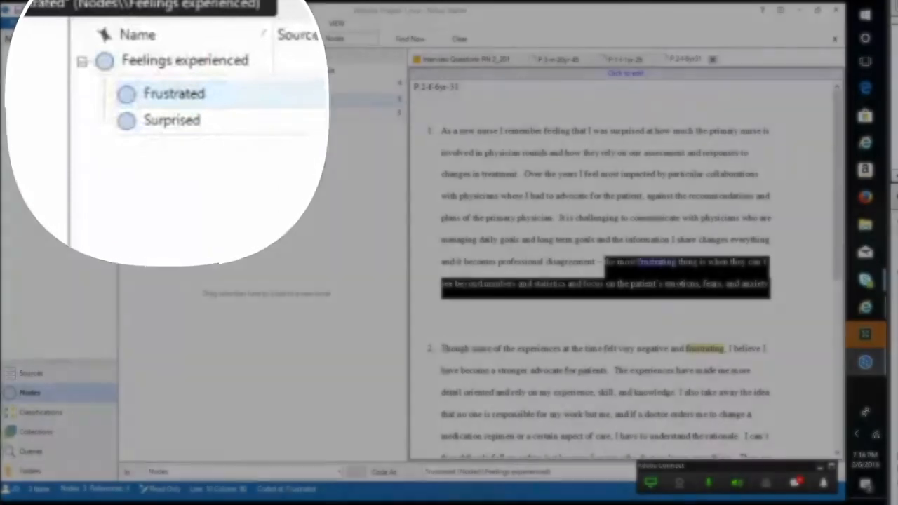
pyautogui.click(714, 355)
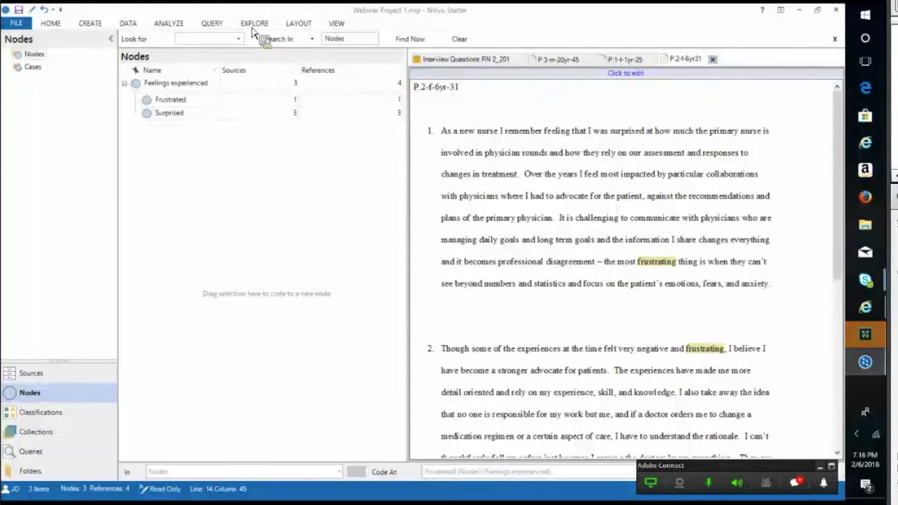
# - Start another text search query with "frustrated" as the search text
pyautogui.click(214, 24)
pyautogui.click(49, 56)
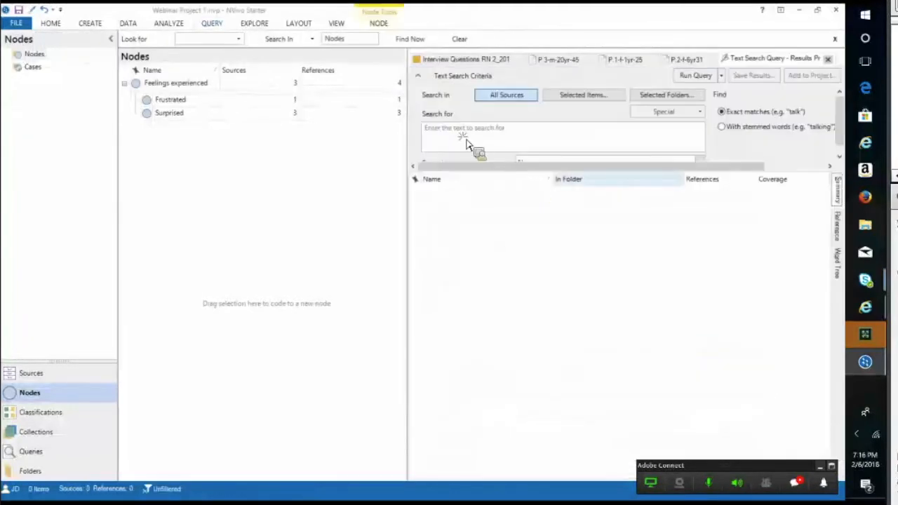
pyautogui.click(469, 142)
pyautogui.write('frustrated')
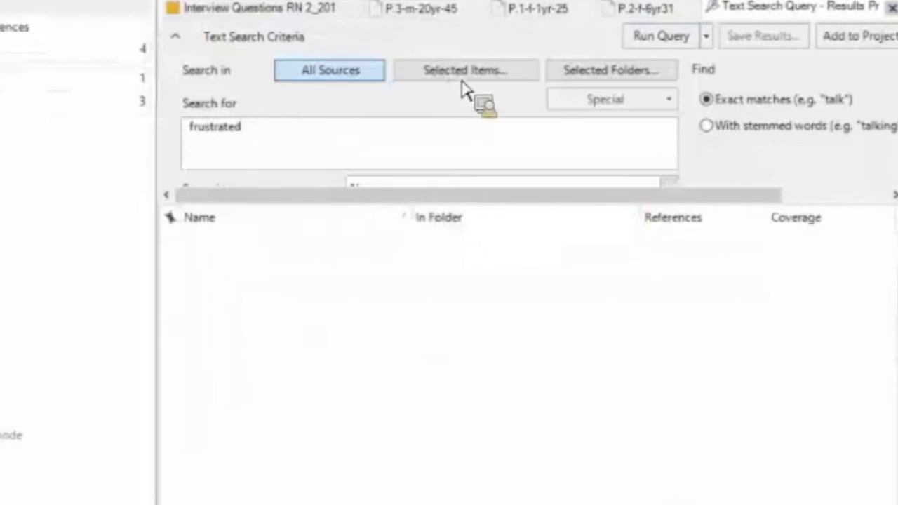
# - Limit the query to the sources P.1-f-1yr-25, P.2-f-6yr31 and P.3-m-20yr-45, with automatic subfolder selection enabled
pyautogui.click(465, 73)
pyautogui.click(17, 85)
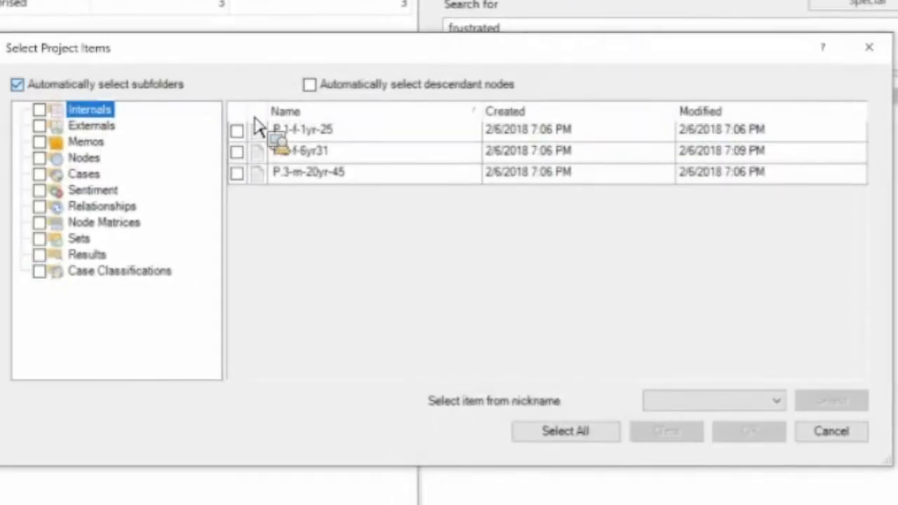
pyautogui.click(239, 134)
pyautogui.click(239, 154)
pyautogui.click(240, 176)
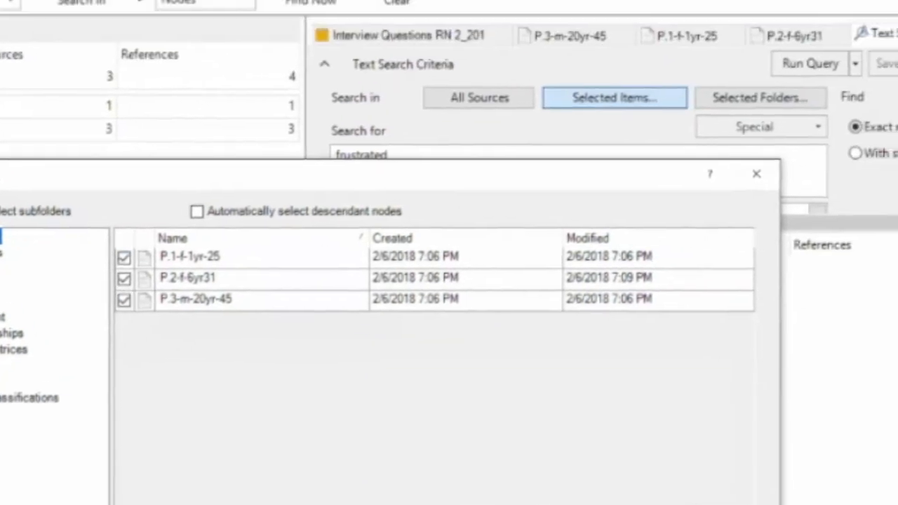
pyautogui.click(750, 431)
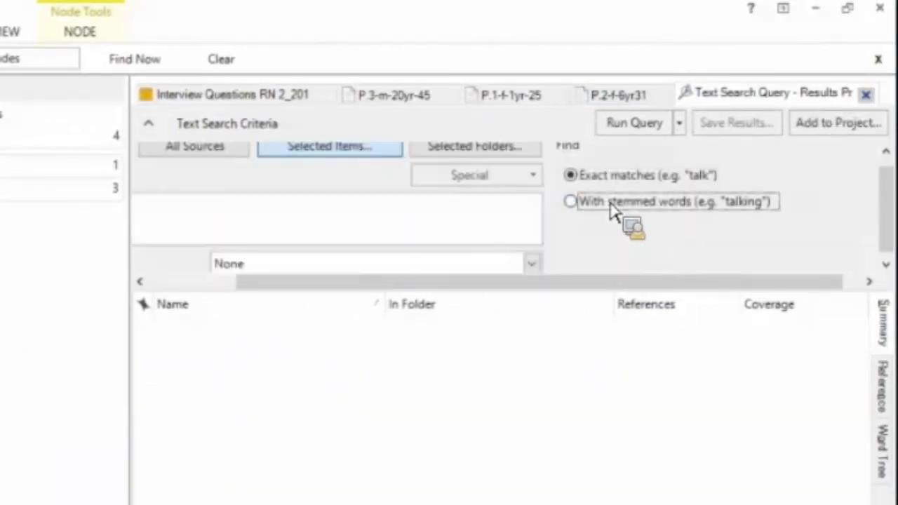
# - Include stemmed words in the search, run the query and select the P.2-f-6yr31 result
pyautogui.click(586, 202)
pyautogui.click(635, 132)
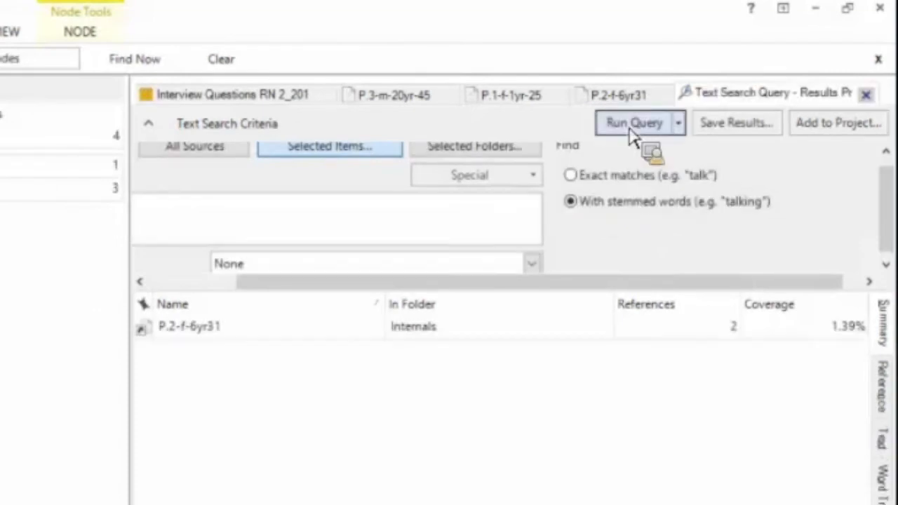
pyautogui.click(203, 333)
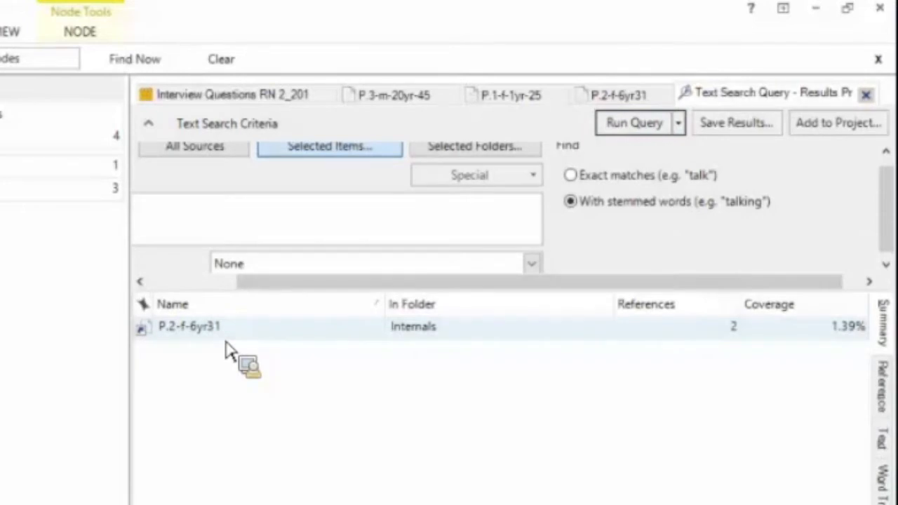
# - Show the query results as text and examine each reference to the search term in its surrounding context
pyautogui.moveTo(232, 351); pyautogui.dragTo(897, 346)
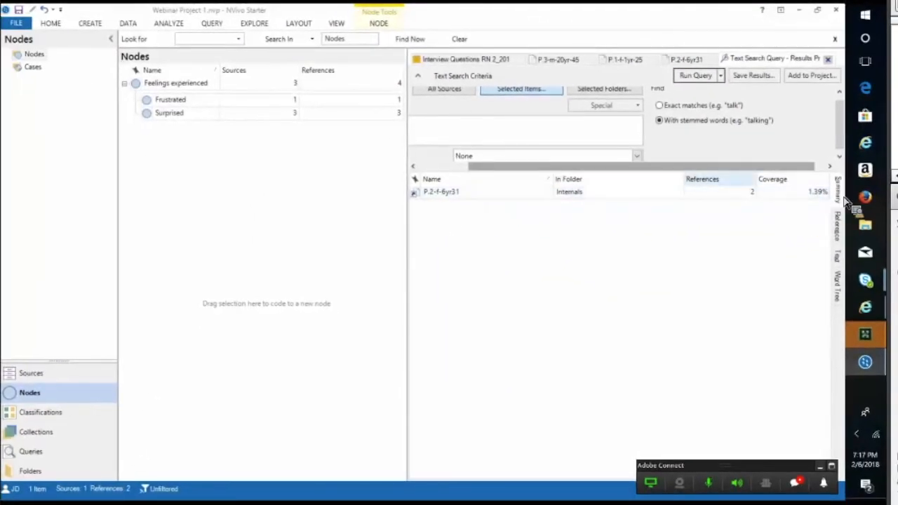
pyautogui.moveTo(845, 202); pyautogui.dragTo(750, 327)
pyautogui.moveTo(772, 281); pyautogui.dragTo(280, 160)
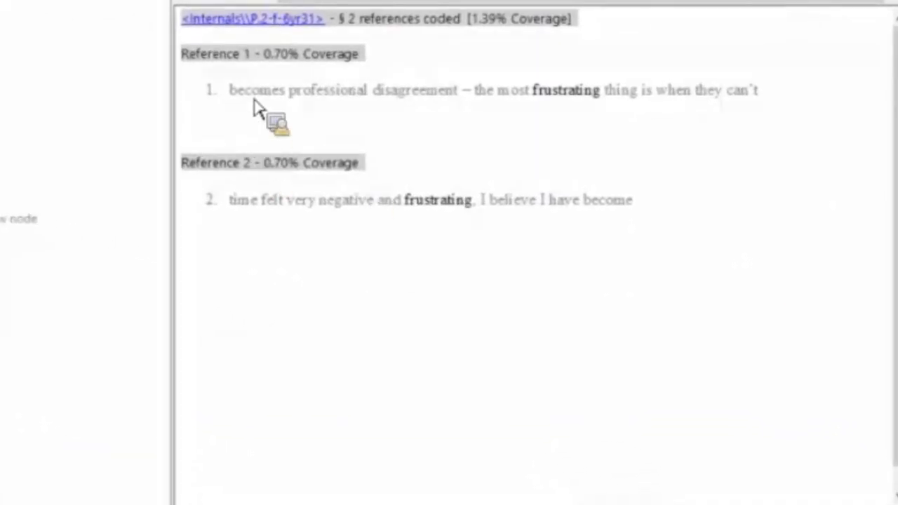
pyautogui.moveTo(256, 108); pyautogui.dragTo(456, 218)
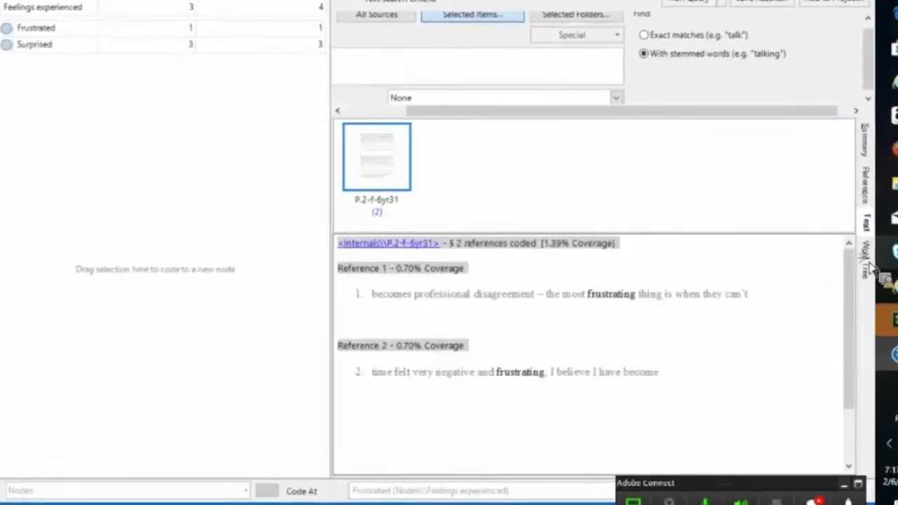
# - Show the query results as a word tree and look at the image file formats available for exporting it
pyautogui.click(867, 263)
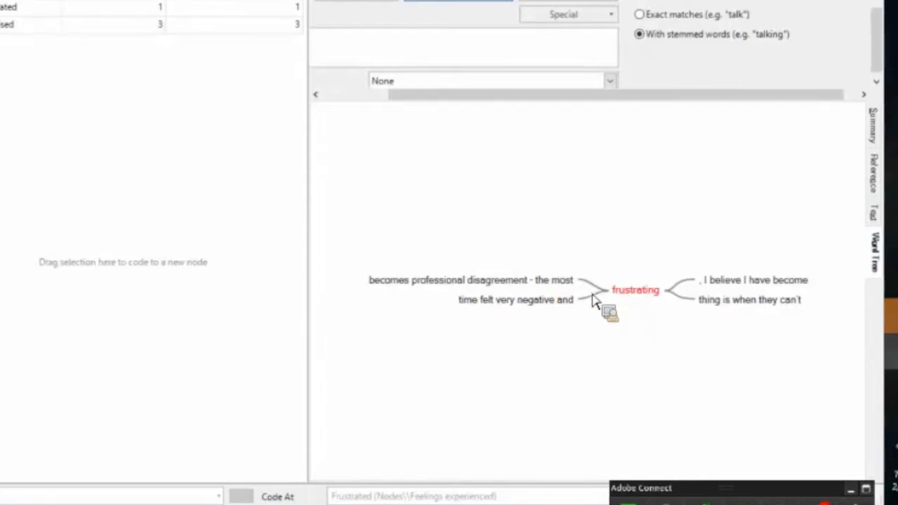
pyautogui.rightClick(541, 293)
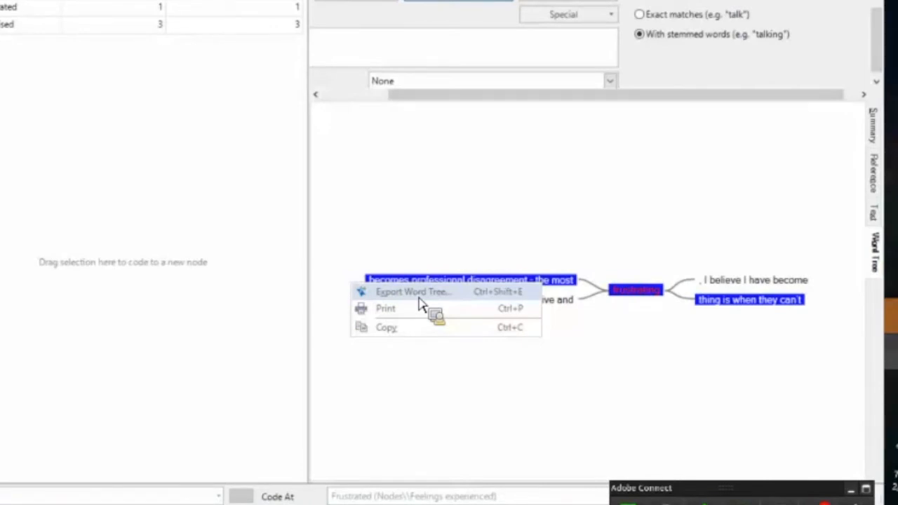
pyautogui.click(416, 292)
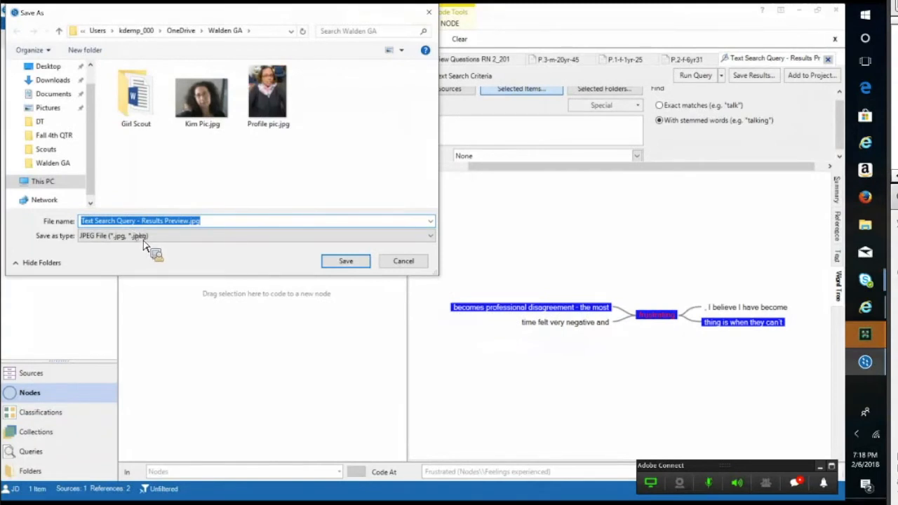
pyautogui.click(143, 239)
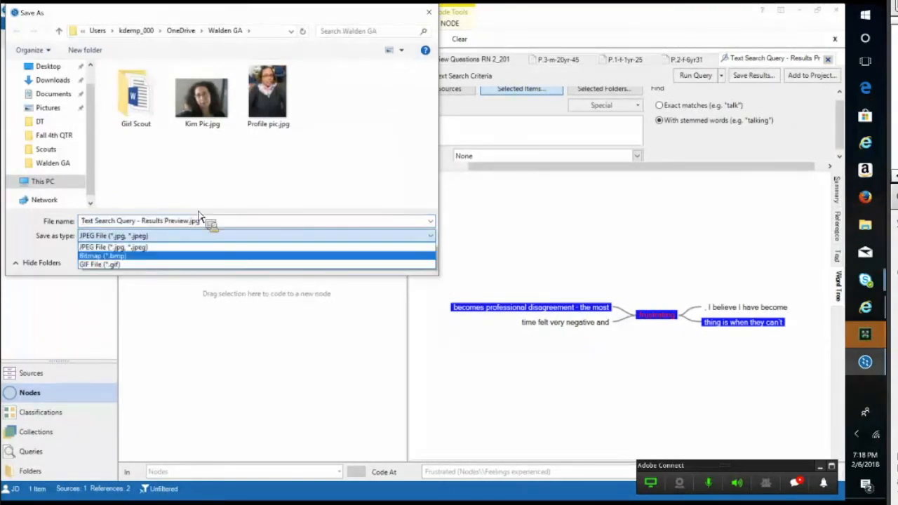
pyautogui.click(428, 13)
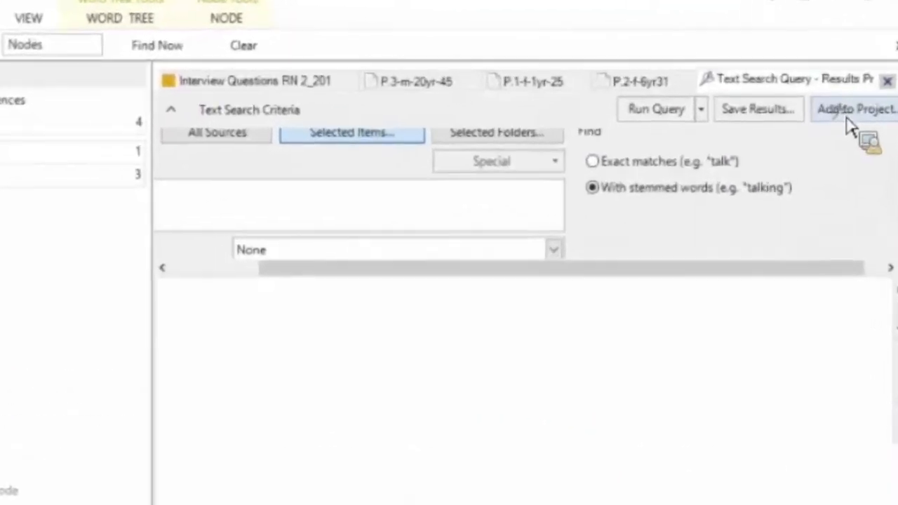
# - Add the text search query to the project under the name "Frustrated Search"
pyautogui.click(850, 111)
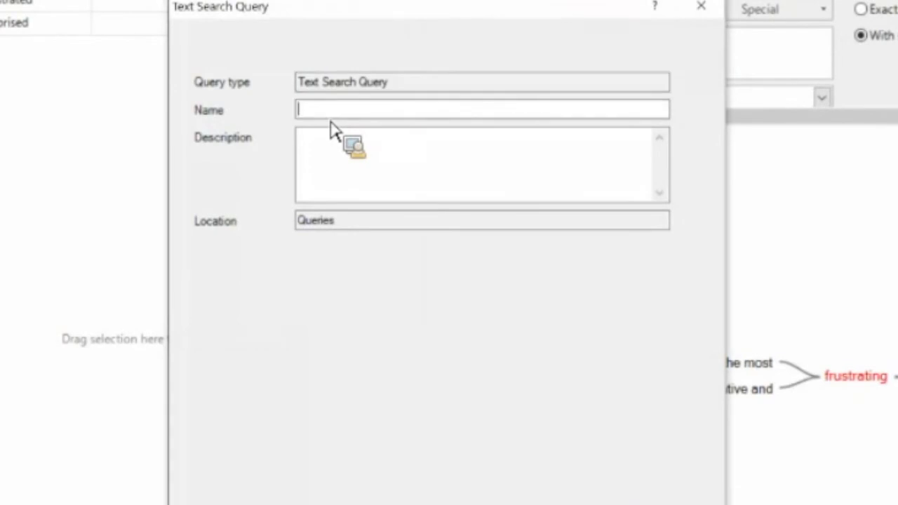
pyautogui.write('Frustrated Search')
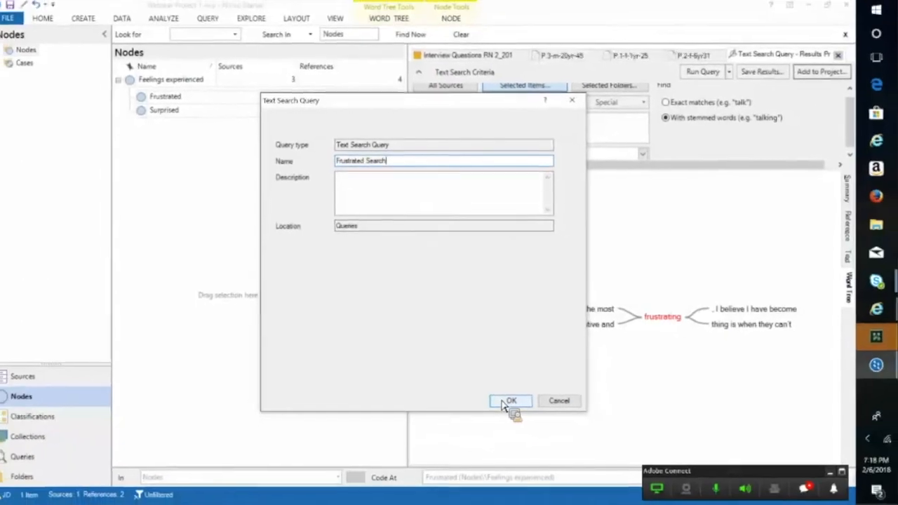
pyautogui.click(507, 402)
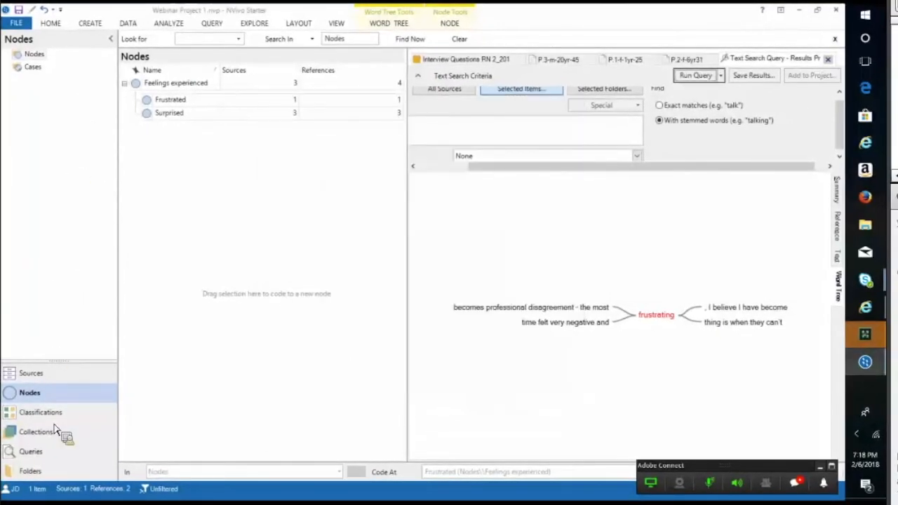
# - Locate Frustrated Search among the project's saved queries and close its results preview
pyautogui.click(29, 456)
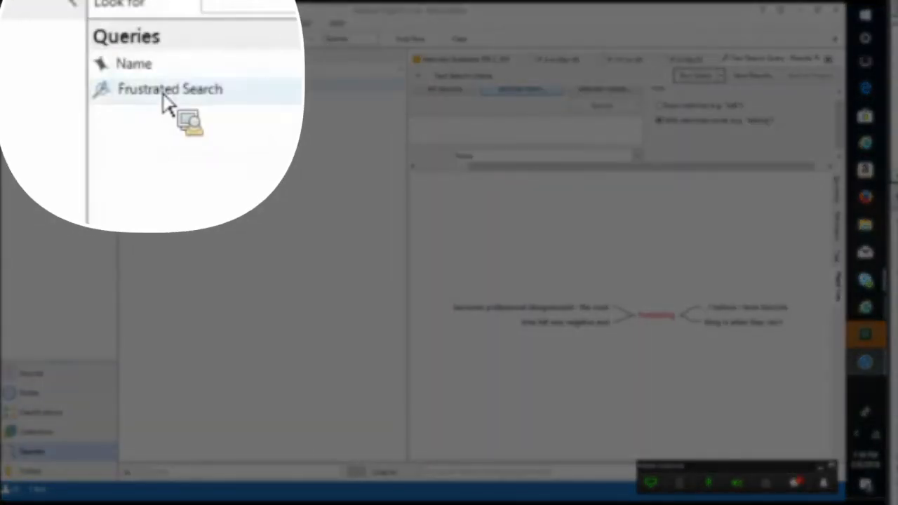
pyautogui.click(163, 101)
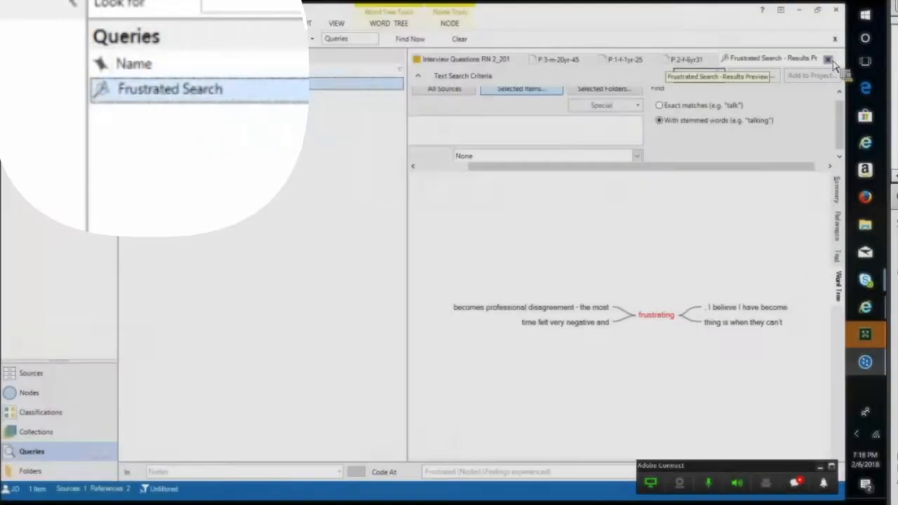
pyautogui.click(831, 60)
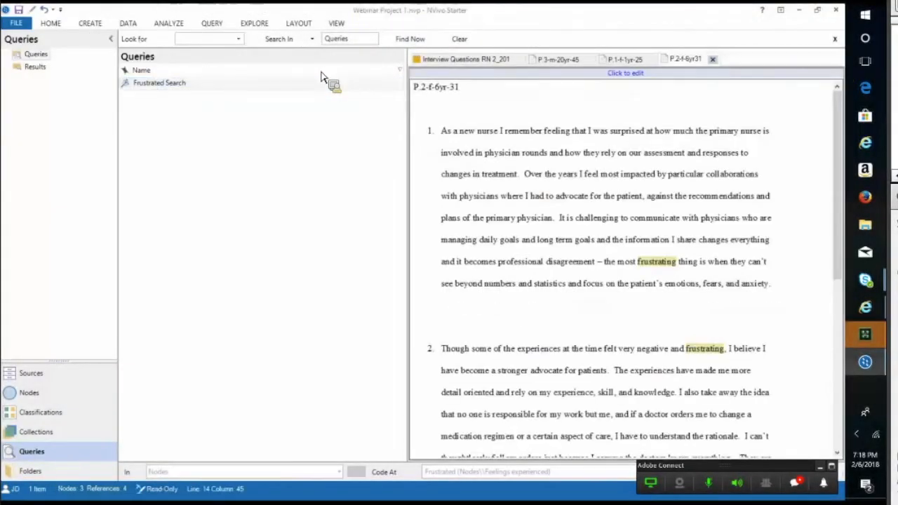
# - Create a word frequency query limited to the sources P.1-f-1yr-25, P.2-f-6yr31 and P.3-m-20yr-45
pyautogui.click(30, 393)
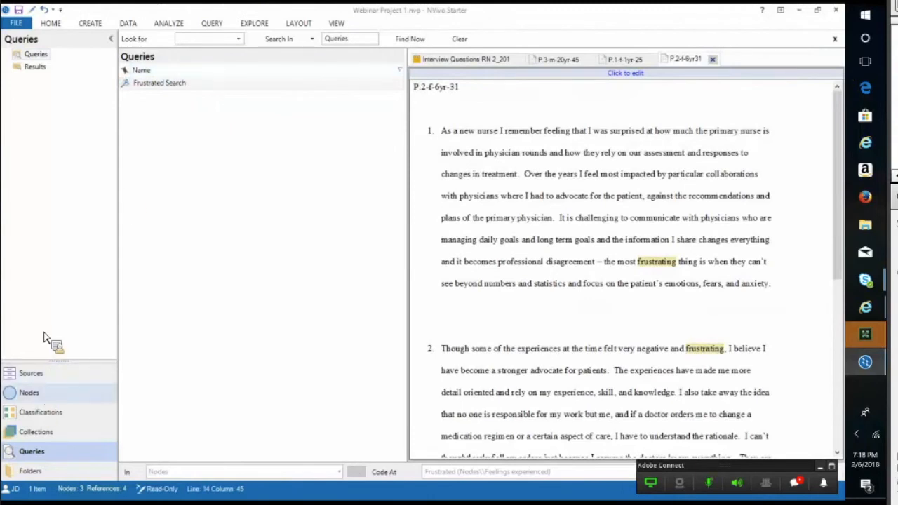
pyautogui.click(212, 24)
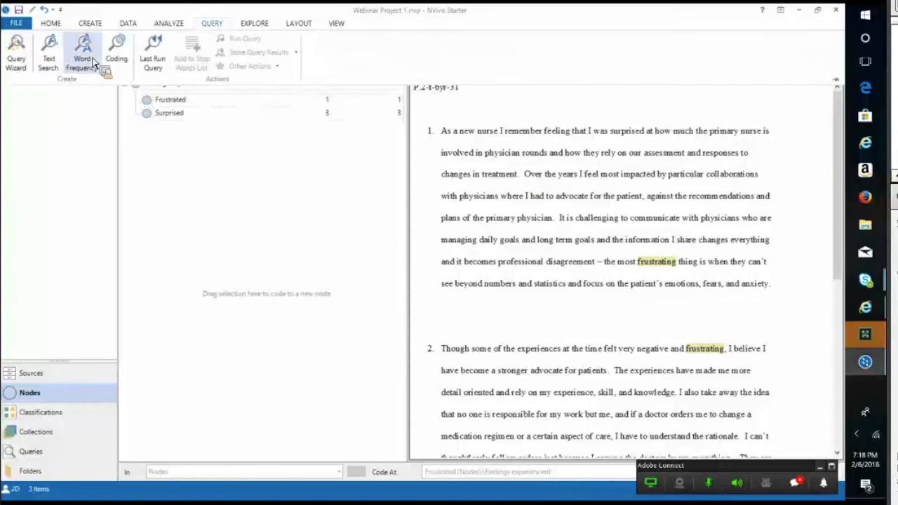
pyautogui.click(94, 62)
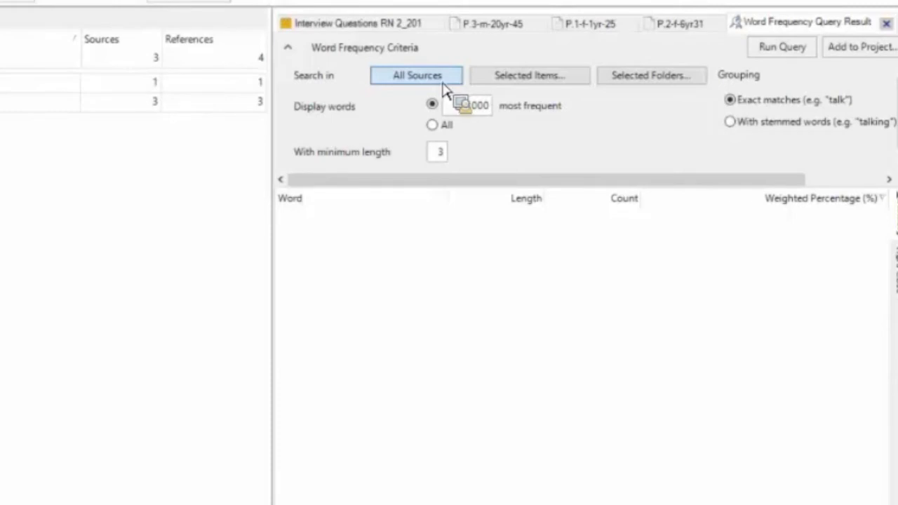
pyautogui.click(530, 87)
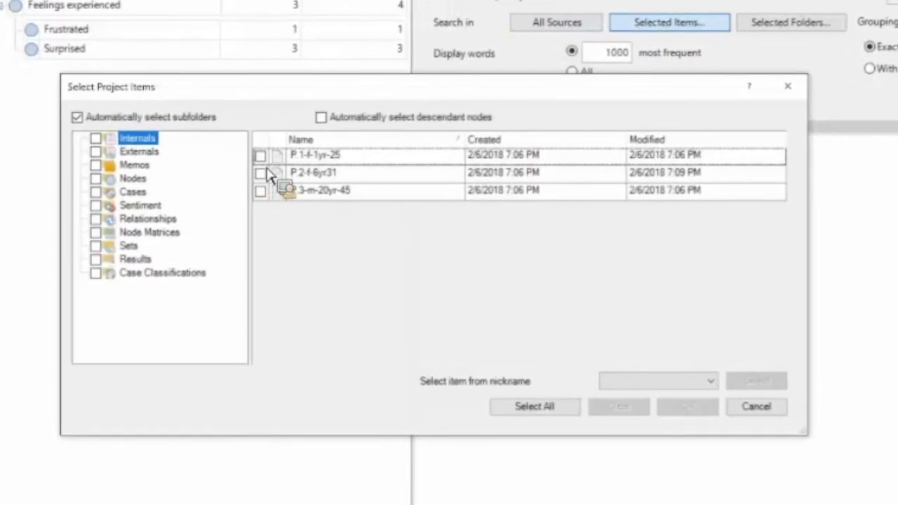
pyautogui.click(260, 156)
pyautogui.click(260, 173)
pyautogui.click(260, 190)
pyautogui.click(687, 407)
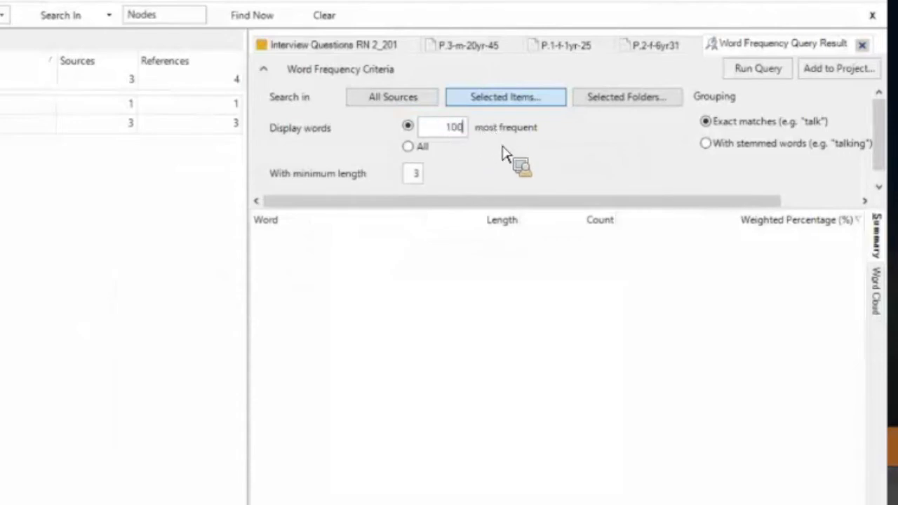
# - Set the query to display the 100 most frequent words, group them with stemmed words, and run it
pyautogui.click(721, 145)
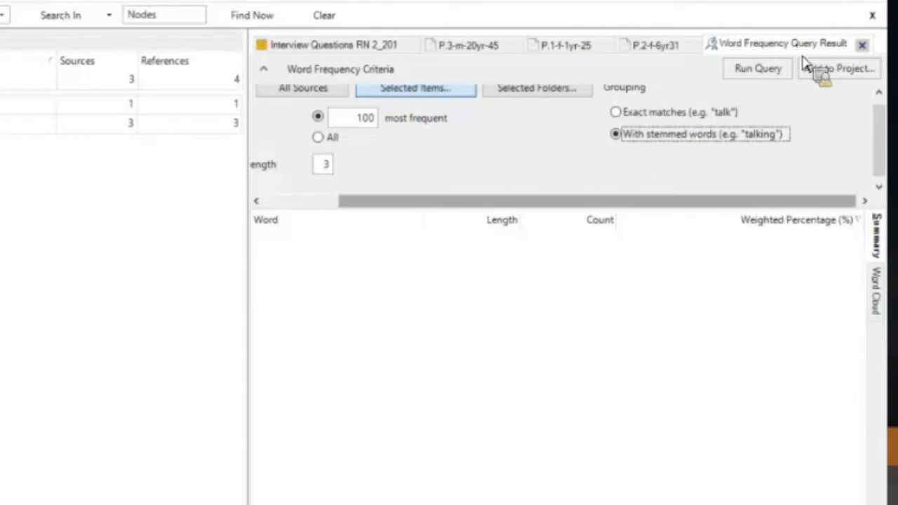
pyautogui.click(775, 70)
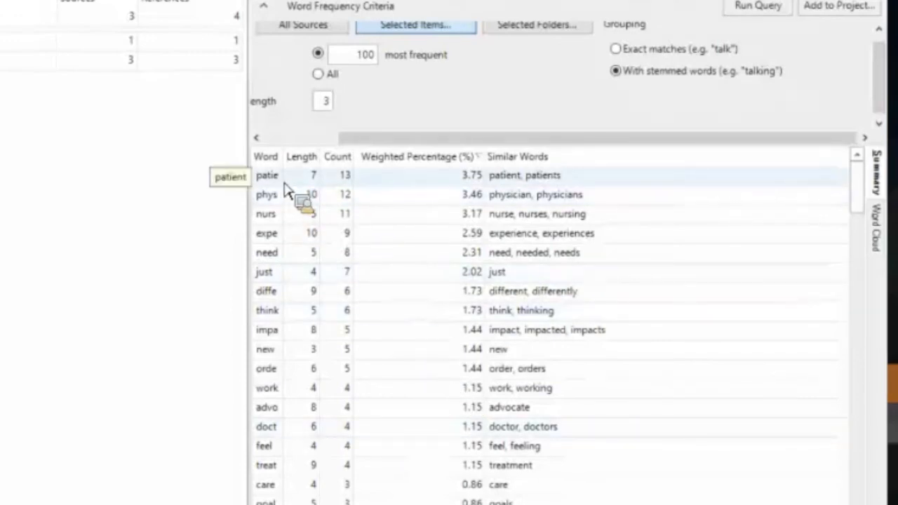
pyautogui.moveTo(348, 190); pyautogui.dragTo(634, 70)
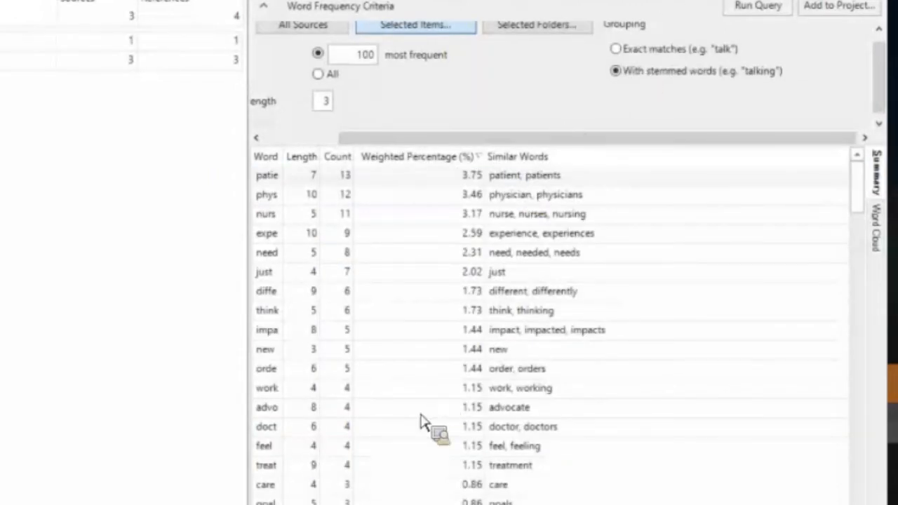
# - Examine the references for the word "patient", then return to the frequency list and view the options for the "nurse" entry
pyautogui.doubleClick(412, 179)
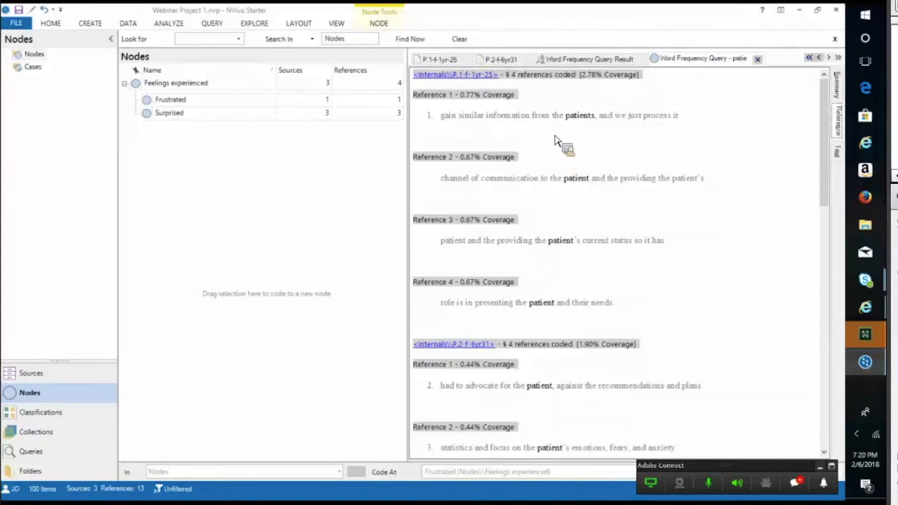
pyautogui.click(580, 60)
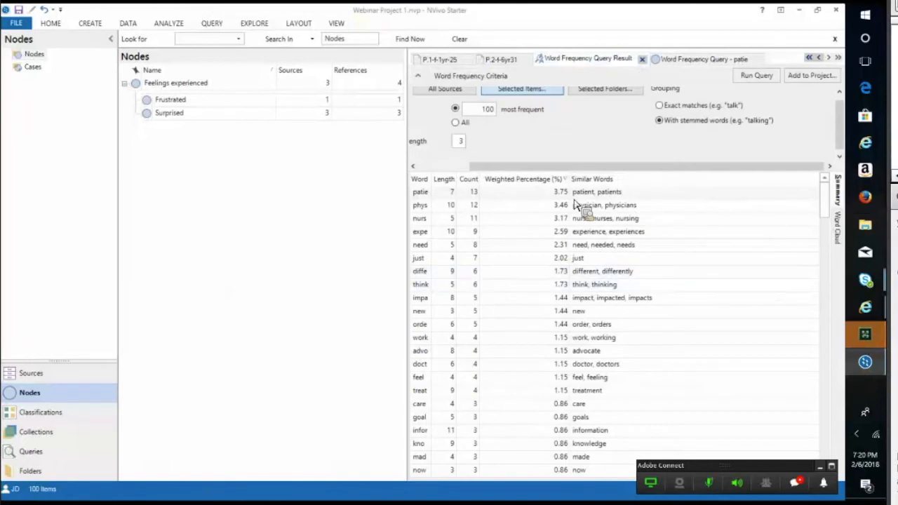
pyautogui.rightClick(536, 223)
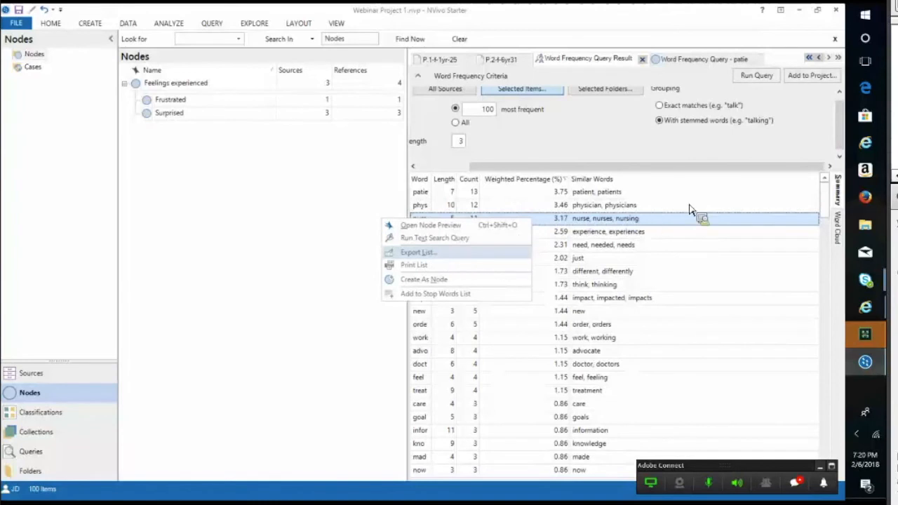
# - Show the word frequency results as a word cloud and apply the black-on-white serif style
pyautogui.click(838, 228)
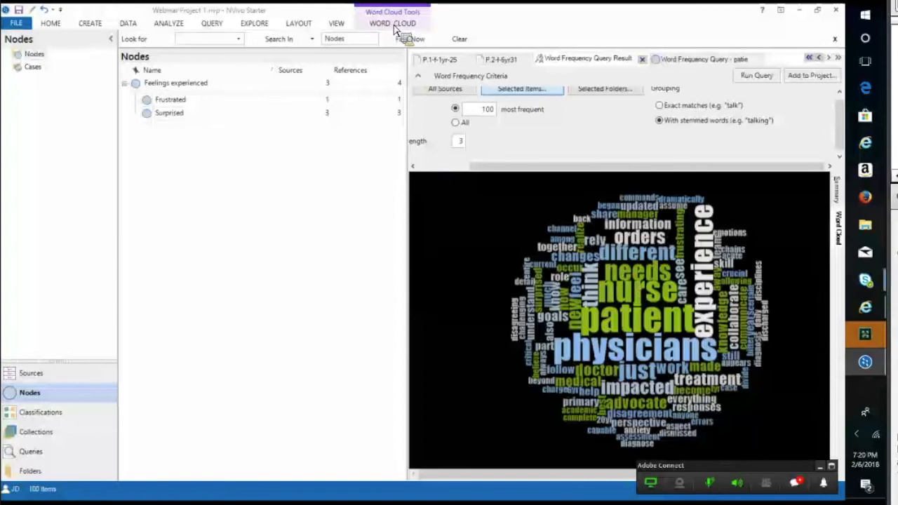
pyautogui.click(399, 32)
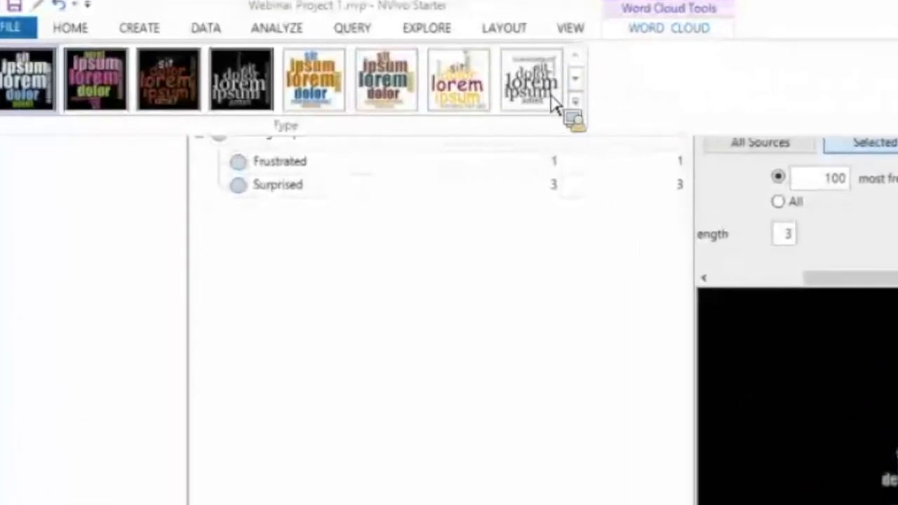
pyautogui.click(557, 102)
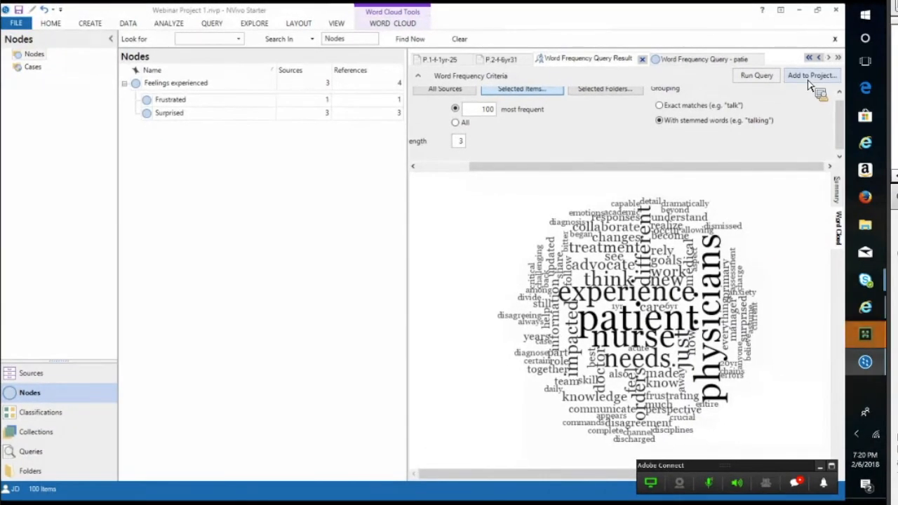
# - Add the word frequency query to the project under the name "Word Frequency"
pyautogui.click(787, 77)
pyautogui.click(372, 164)
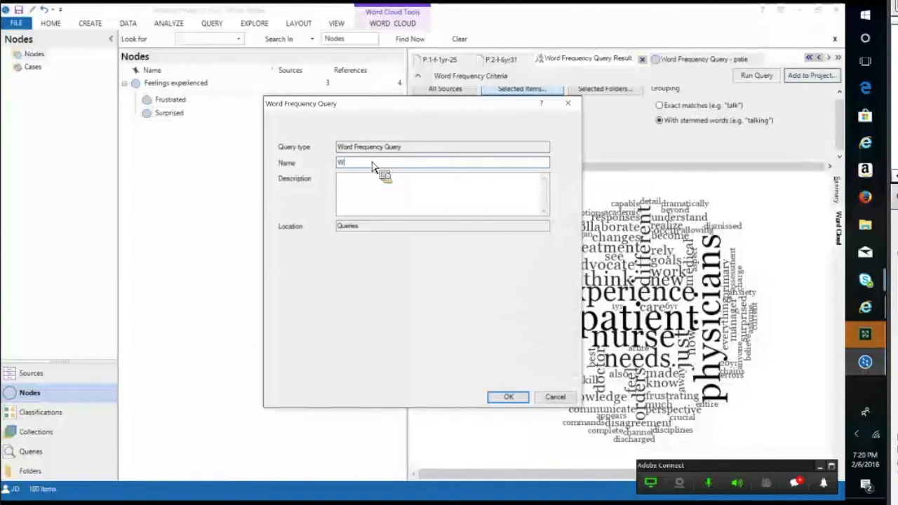
pyautogui.write('Word Frequency')
pyautogui.click(508, 398)
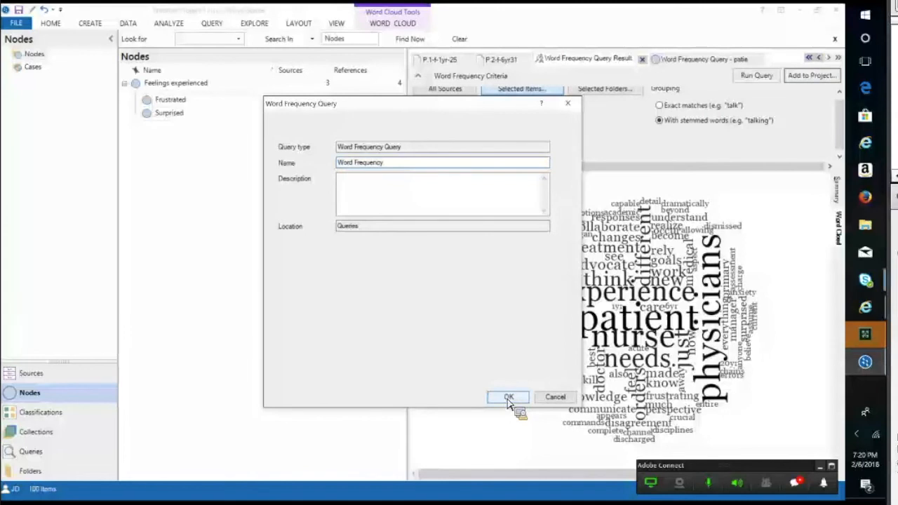
# - Display the project's saved queries and save the project
pyautogui.click(33, 455)
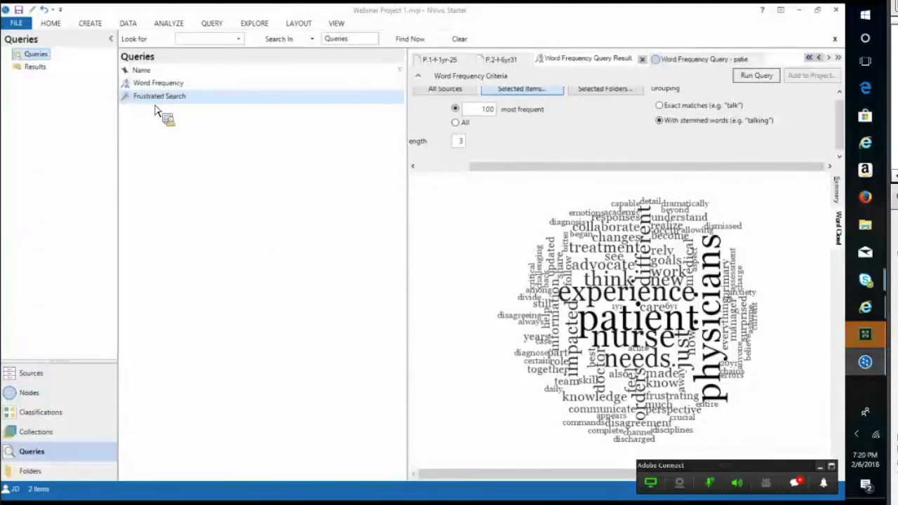
pyautogui.click(698, 439)
pyautogui.moveTo(156, 111); pyautogui.dragTo(23, 14)
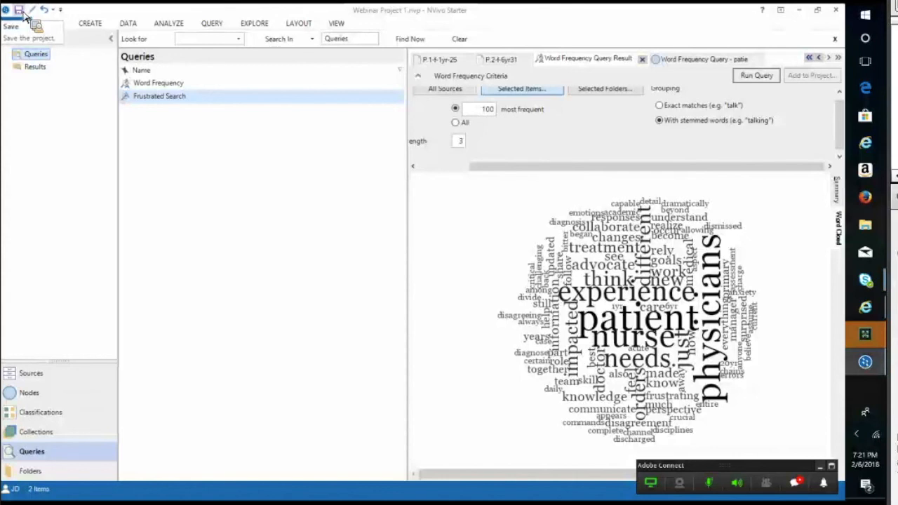
pyautogui.click(23, 13)
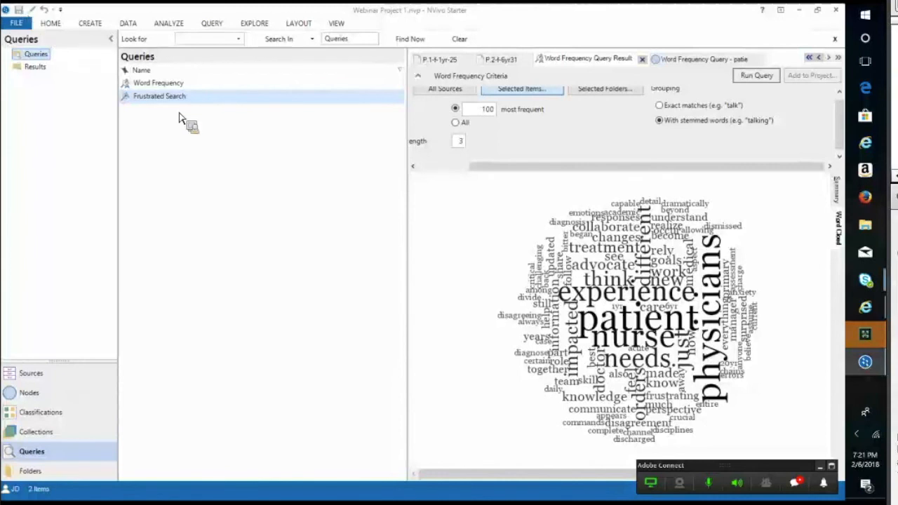
# - Look through the program's help resources, including Tutorials and the Getting Started Guide, and view the license management options
pyautogui.click(16, 23)
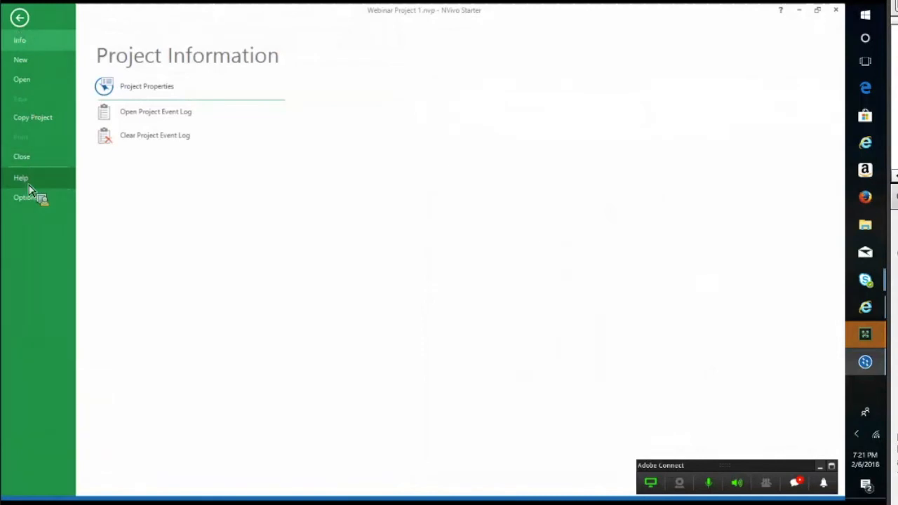
pyautogui.click(21, 178)
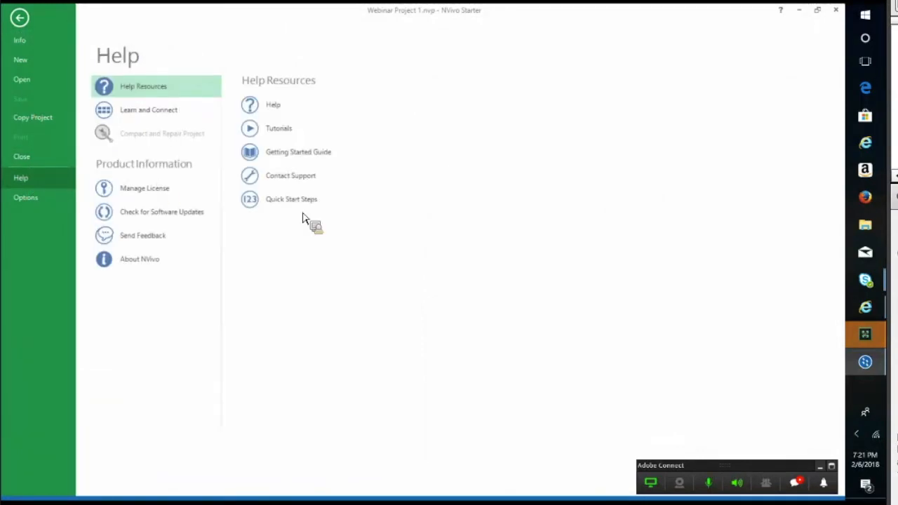
pyautogui.click(286, 130)
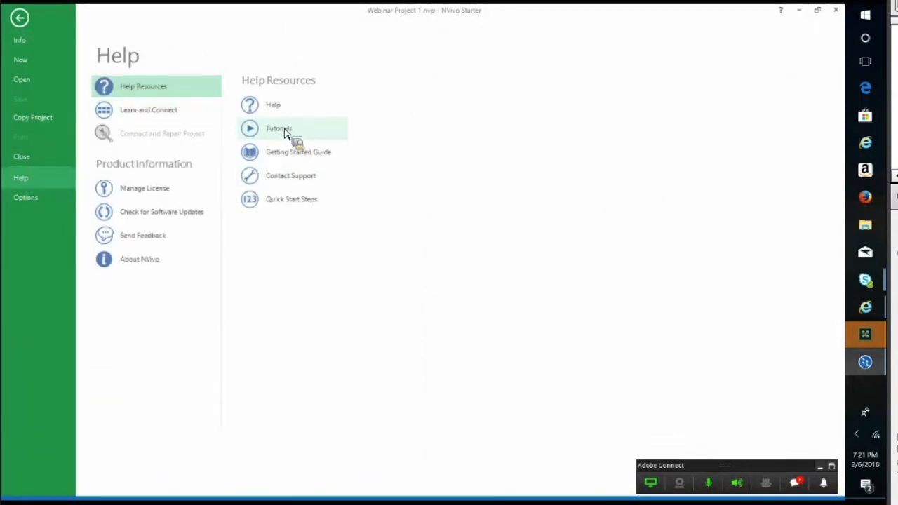
pyautogui.click(287, 160)
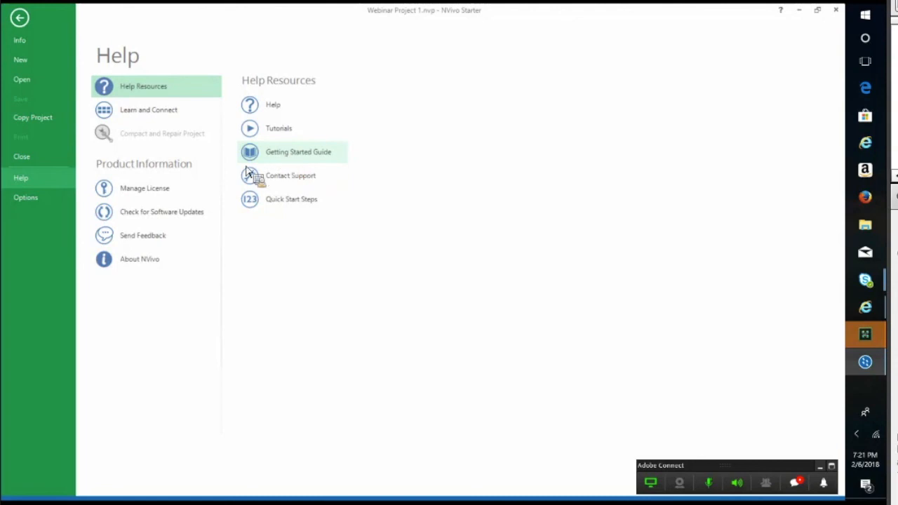
pyautogui.click(137, 195)
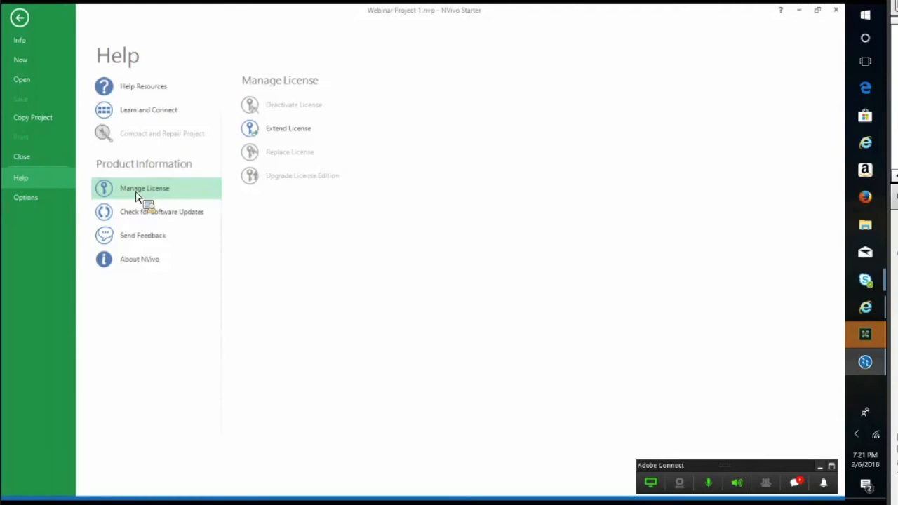